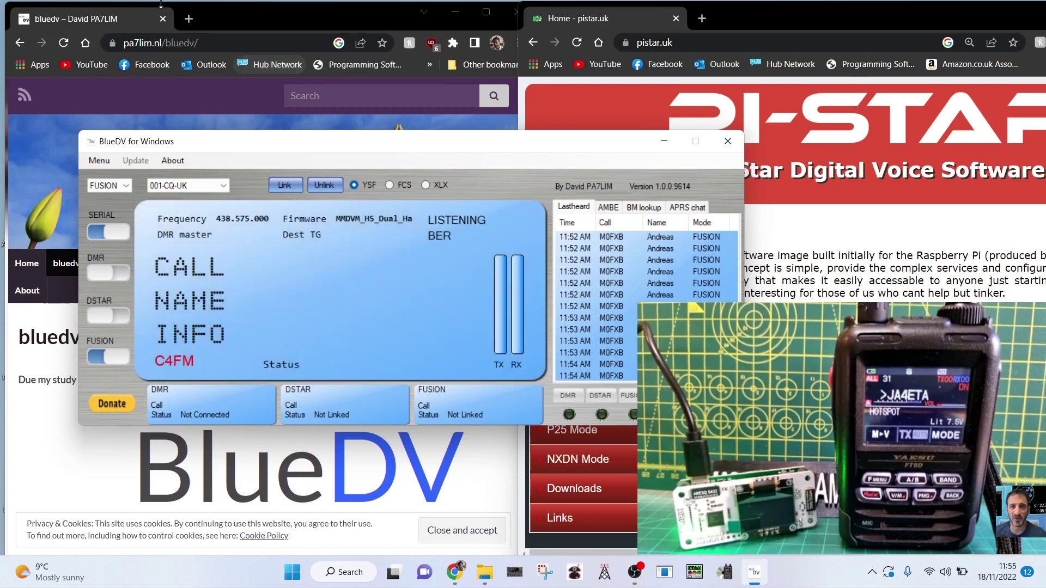
# - Turn the SERIAL link off to disconnect the hotspot
pyautogui.click(113, 234)
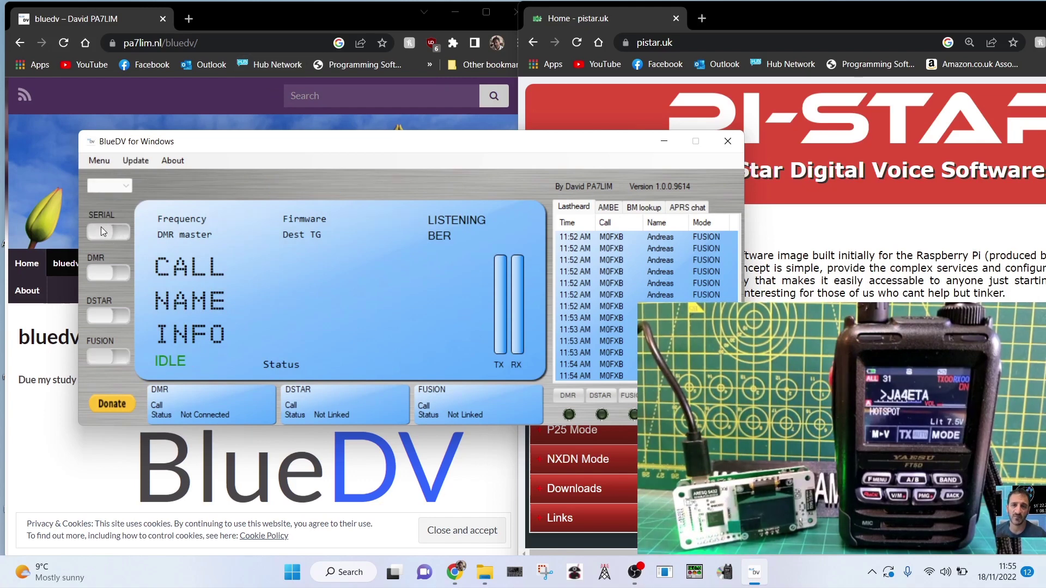
pyautogui.click(118, 231)
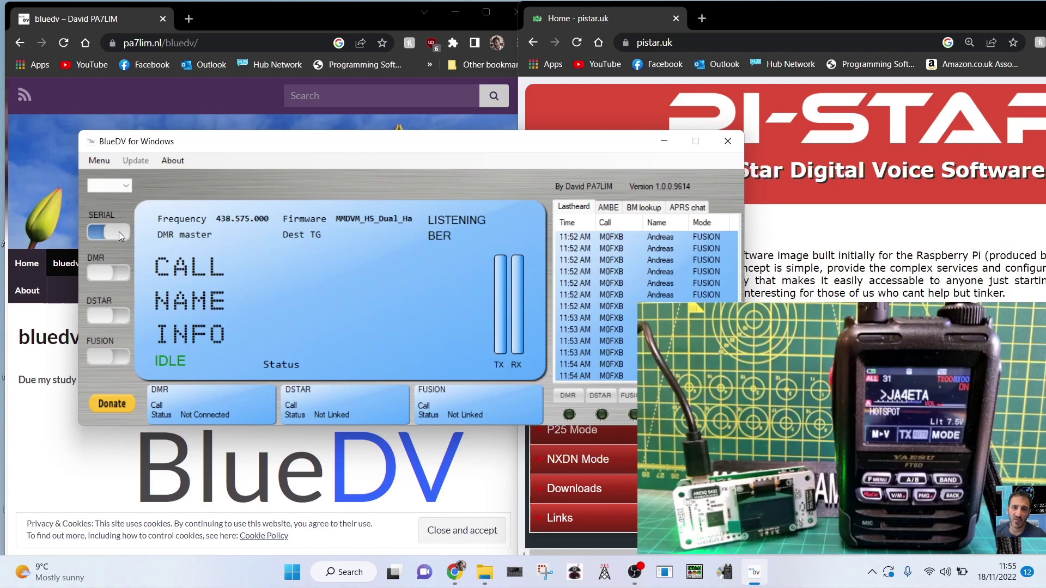
pyautogui.click(119, 231)
# - Open the Setup settings window from the BlueDV main menu
pyautogui.click(99, 160)
pyautogui.click(109, 176)
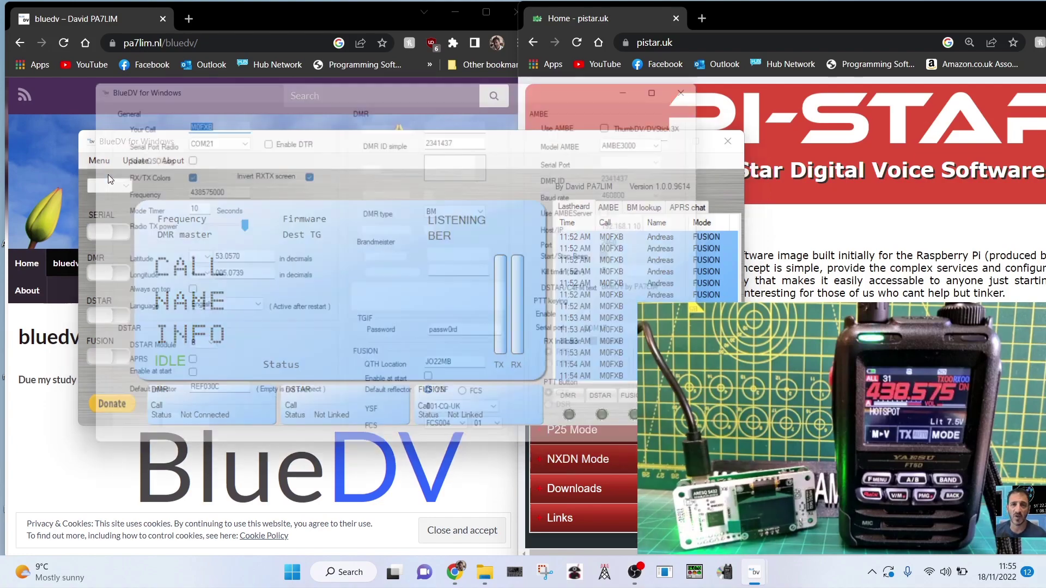
pyautogui.moveTo(358, 86)
pyautogui.mouseDown()
pyautogui.moveTo(402, 88)
pyautogui.moveTo(354, 85)
pyautogui.mouseUp()
pyautogui.rightClick(298, 579)
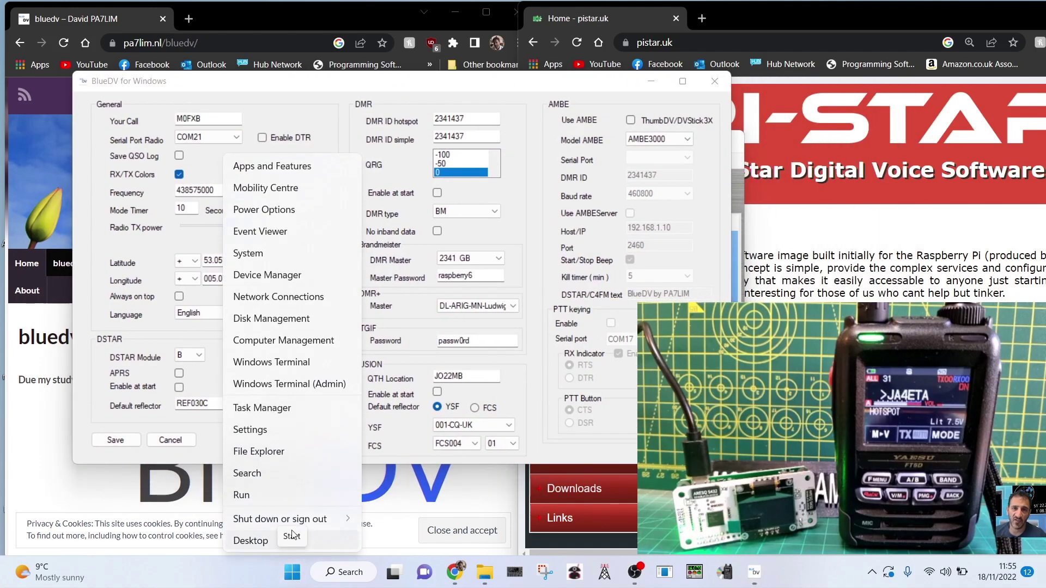
pyautogui.click(279, 280)
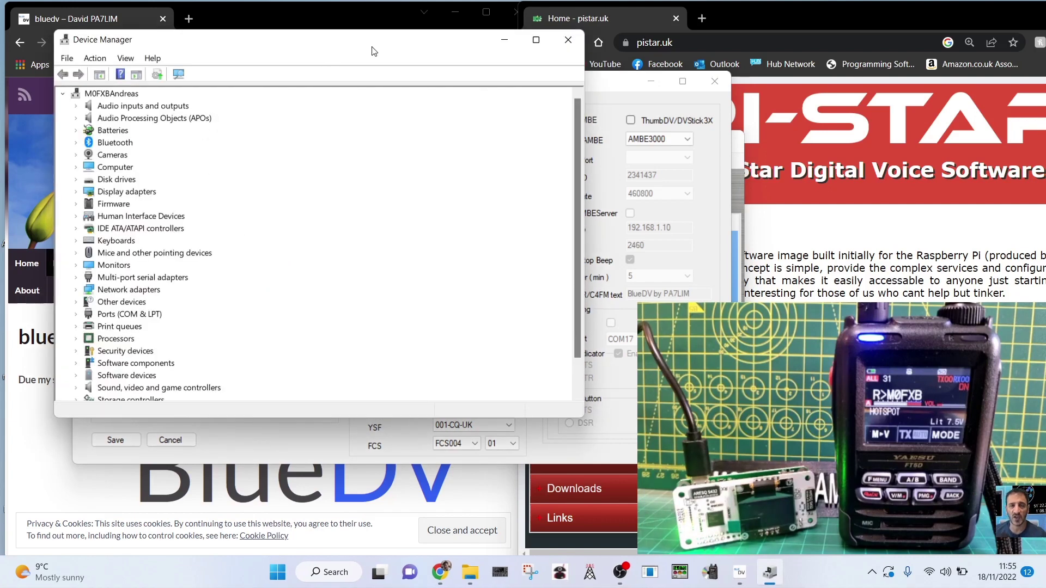
pyautogui.moveTo(372, 50); pyautogui.dragTo(341, 54)
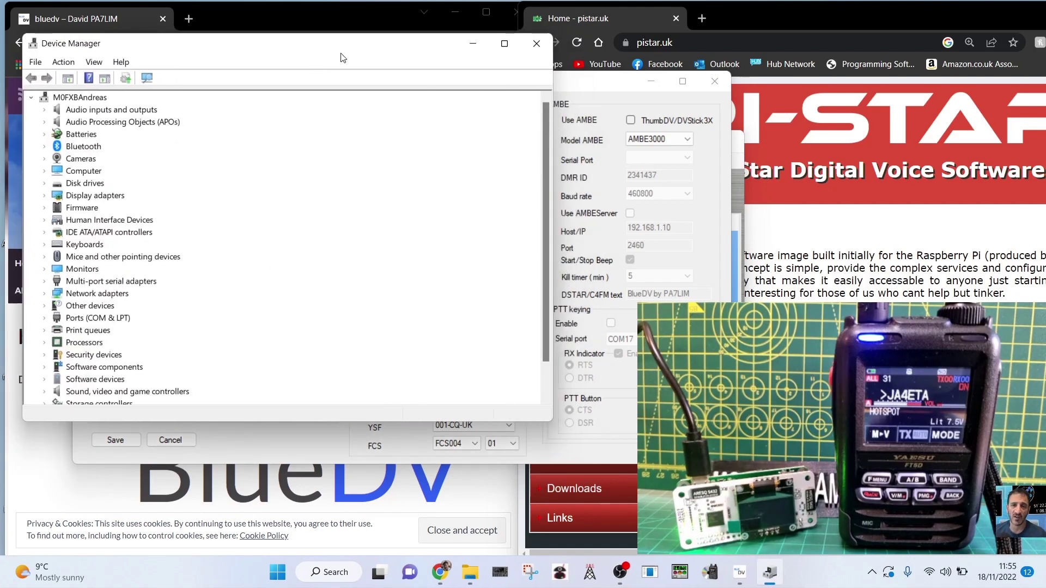
pyautogui.doubleClick(109, 319)
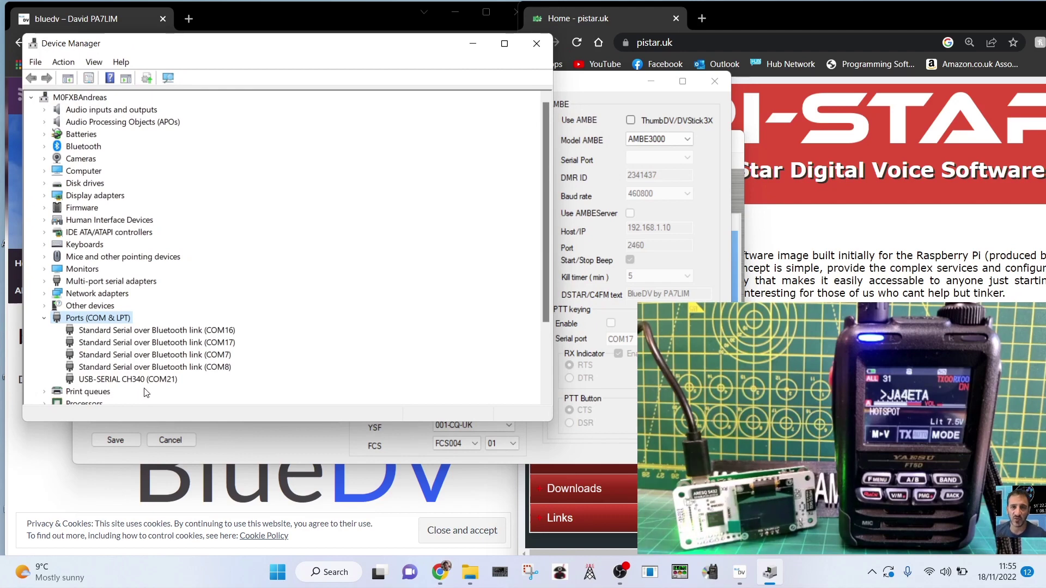
pyautogui.click(538, 45)
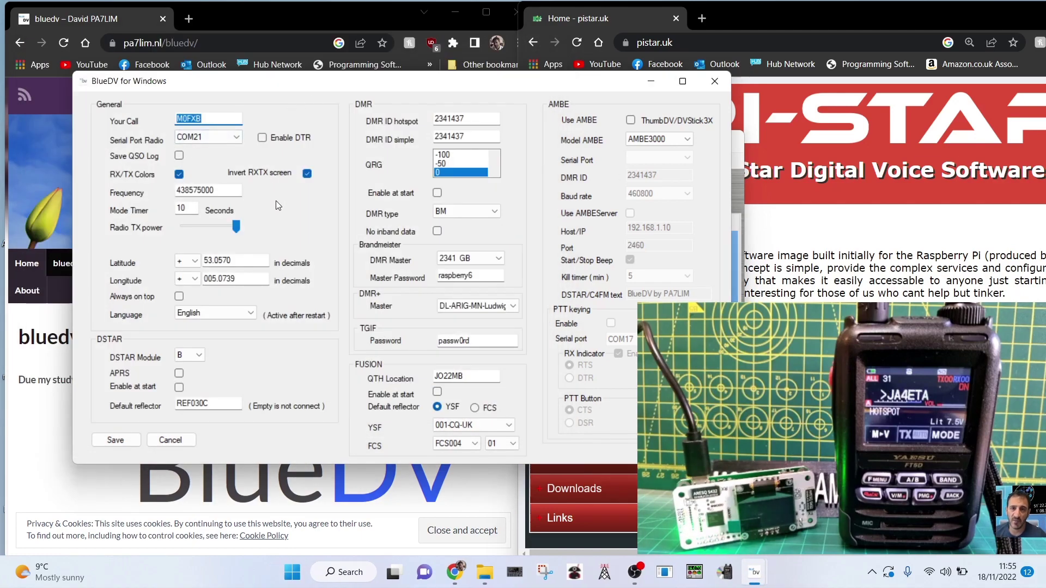
# - Keep AMBE3000 as the AMBE model and tick Fusion's 'Enable at start'
pyautogui.click(689, 141)
pyautogui.click(691, 141)
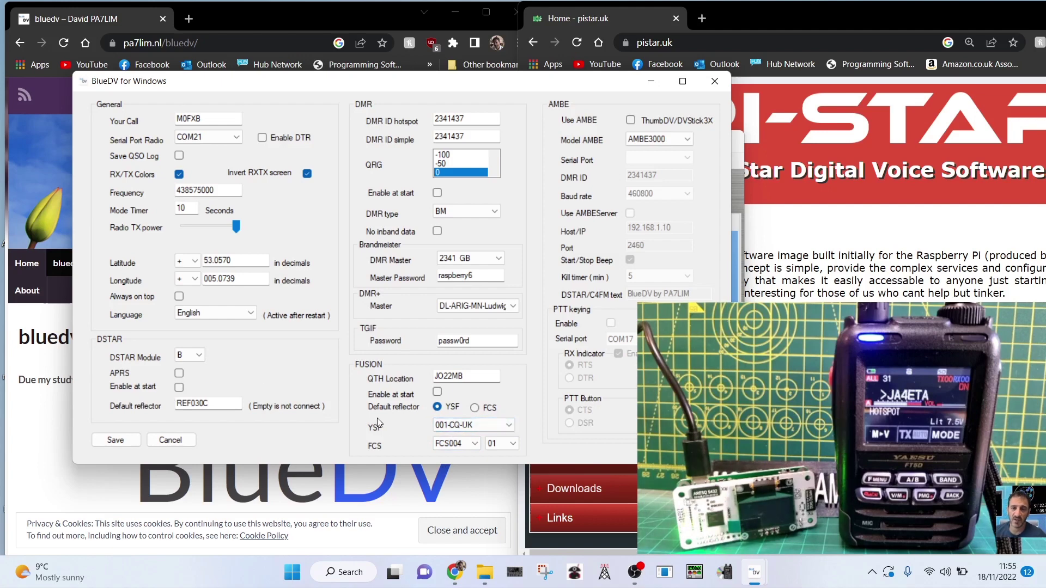
pyautogui.click(438, 392)
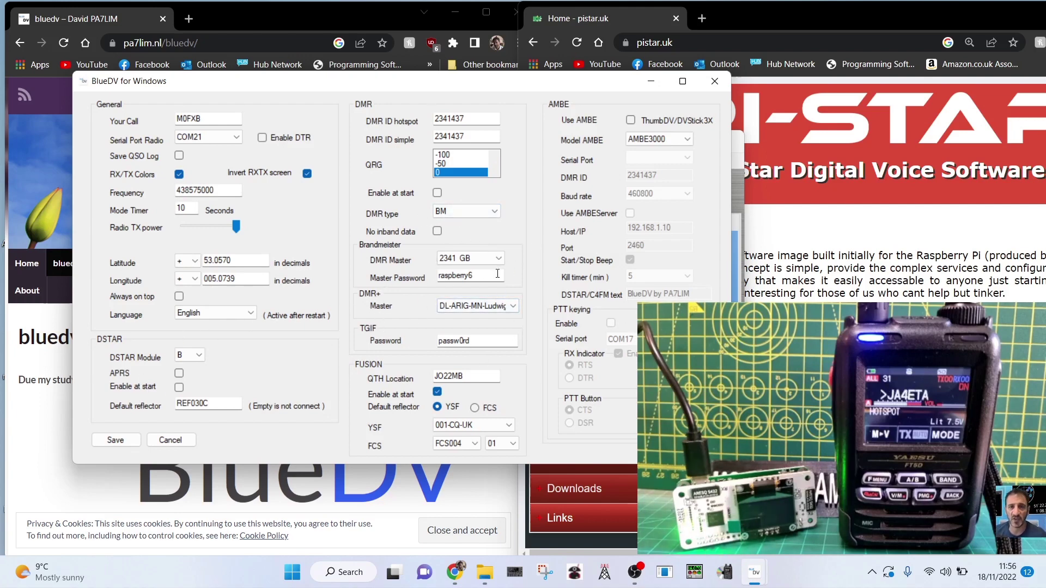
# - Keep DMR master 2341 GB and D-STAR module B, after a glance at Pi-Star
pyautogui.click(501, 259)
pyautogui.click(501, 259)
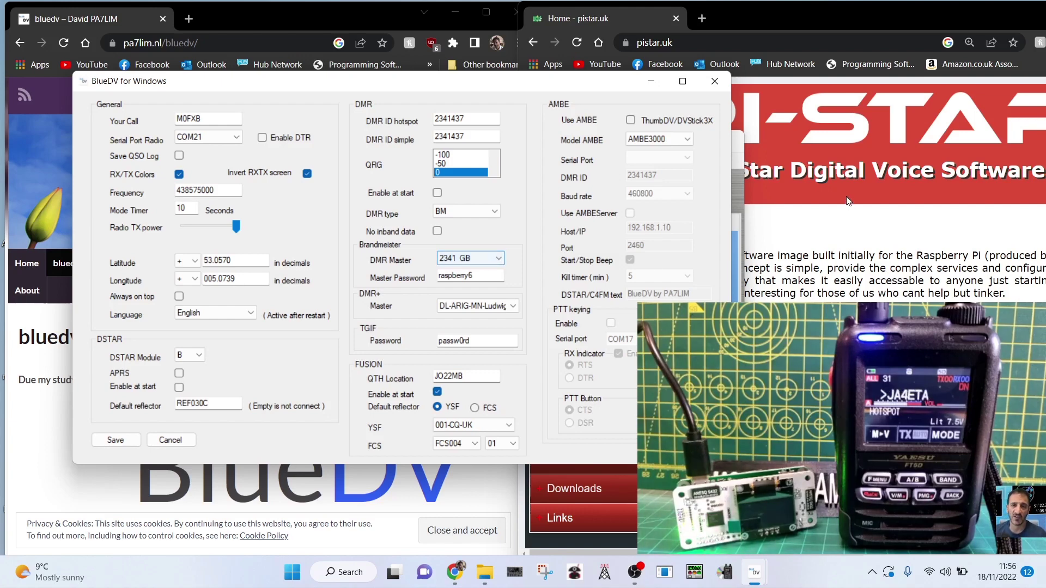
pyautogui.click(792, 140)
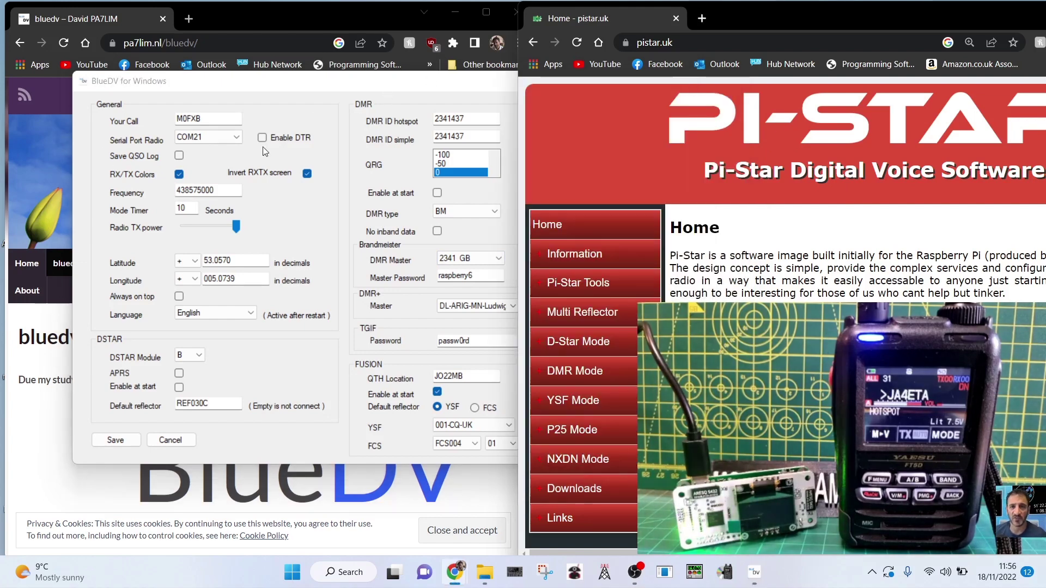
pyautogui.click(484, 90)
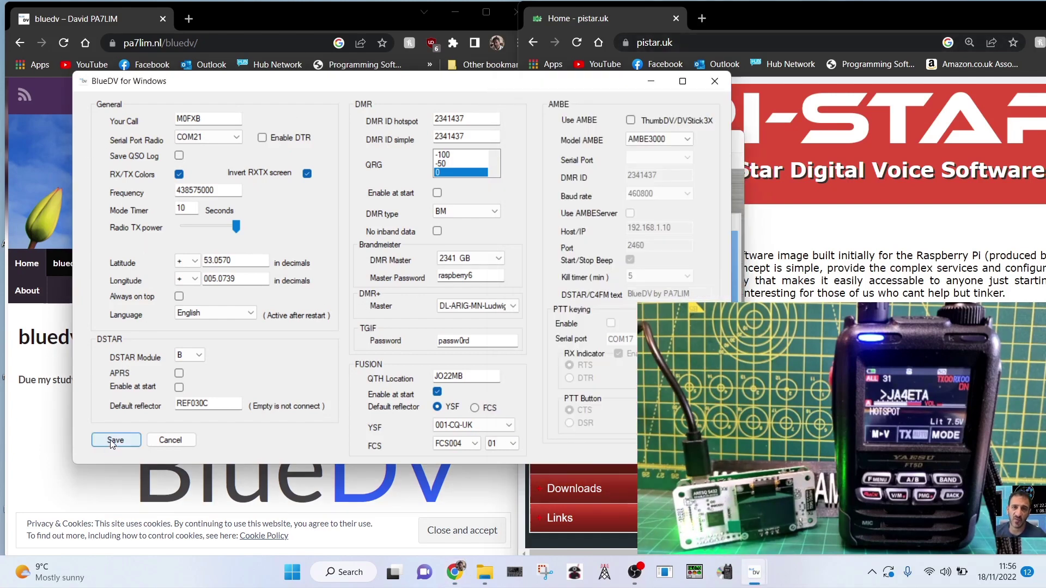
pyautogui.click(199, 355)
pyautogui.click(187, 374)
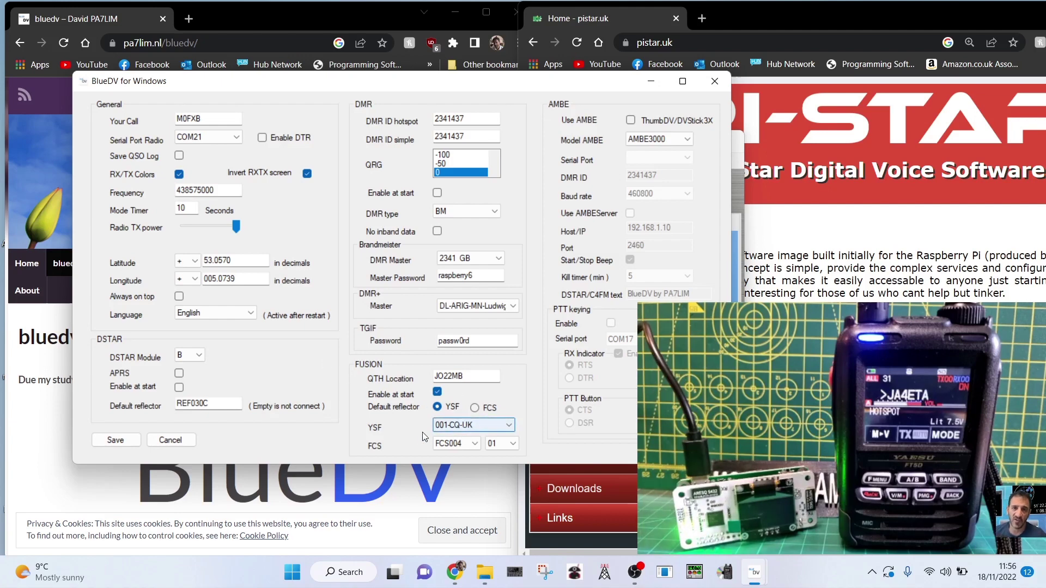
# - Keep 001-CQ-UK as the Fusion YSF reflector
pyautogui.click(509, 426)
pyautogui.click(509, 428)
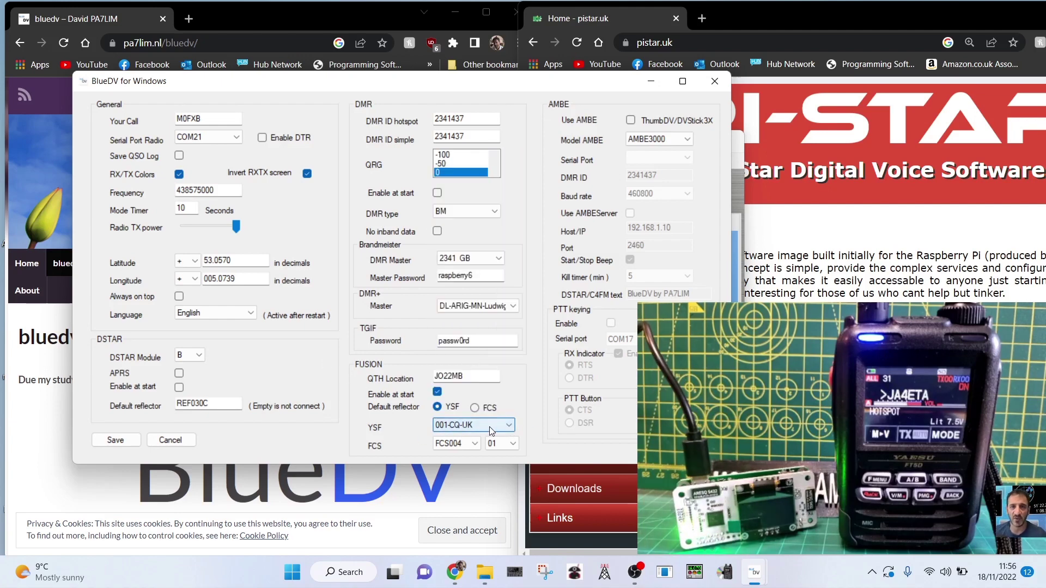
pyautogui.click(509, 428)
pyautogui.click(509, 428)
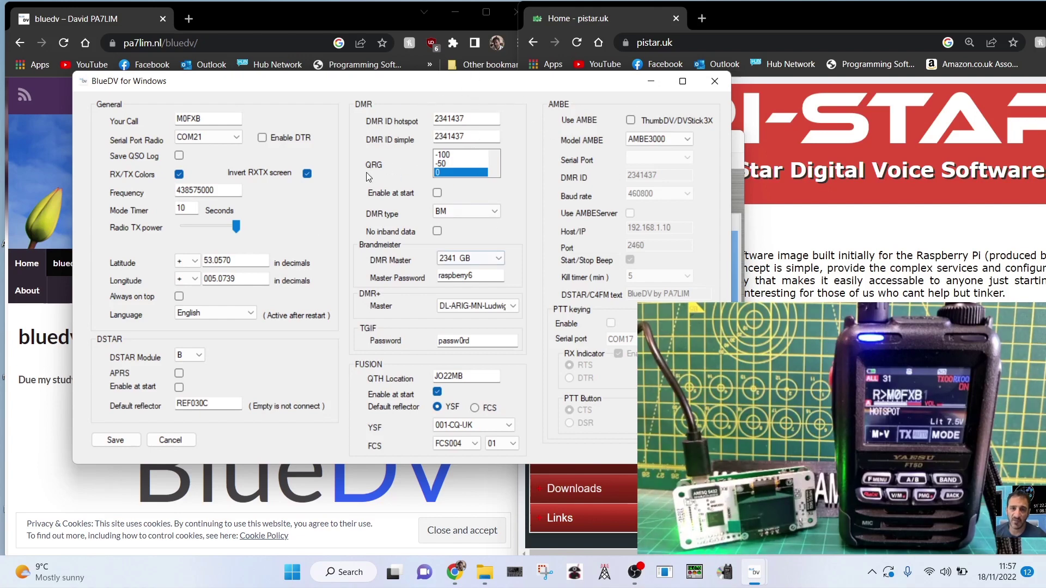
# - Leave the DMR type on BM and save the settings
pyautogui.click(497, 214)
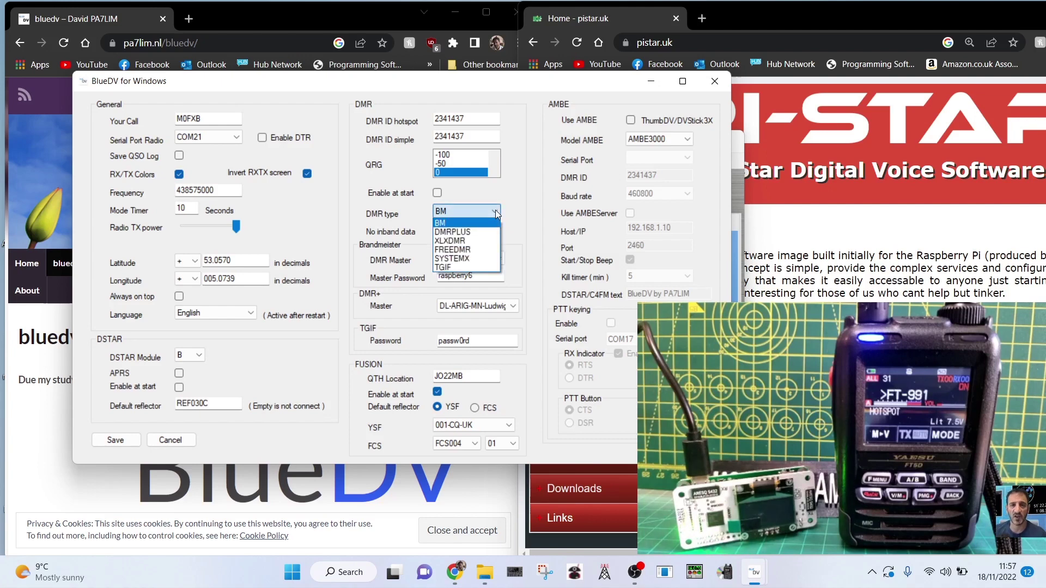
pyautogui.click(497, 214)
pyautogui.click(497, 215)
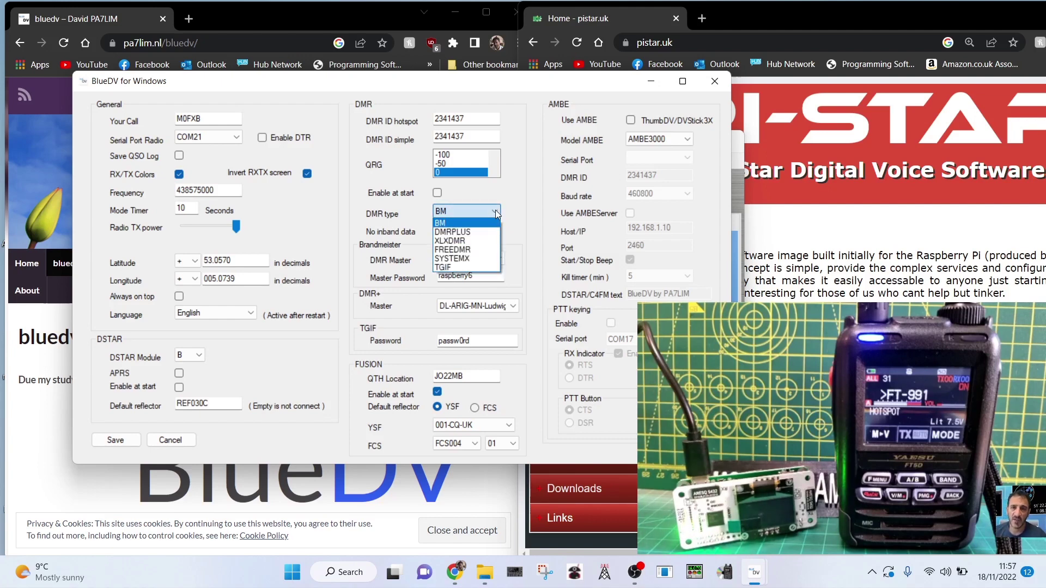
pyautogui.click(497, 214)
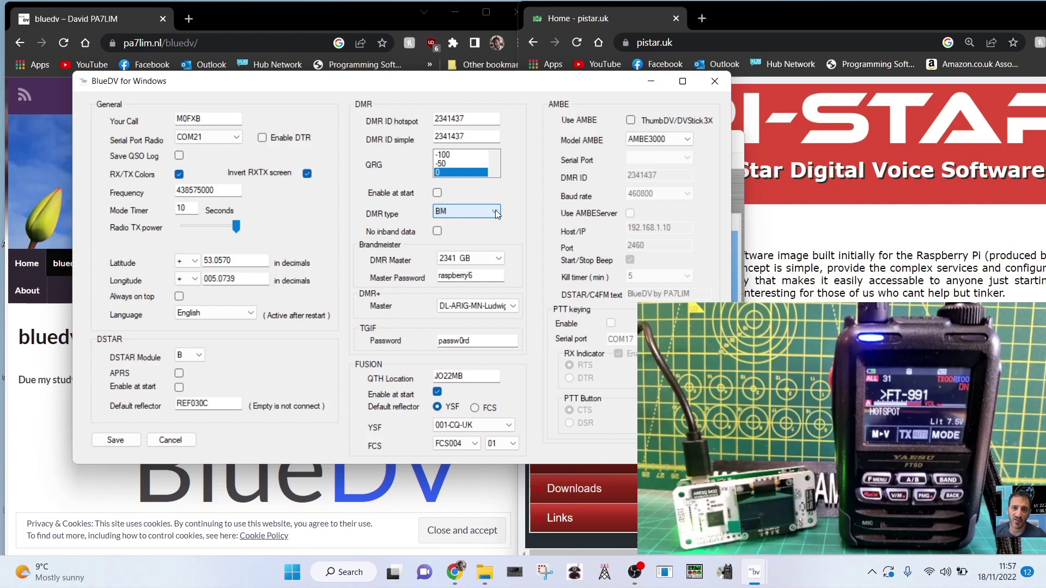
pyautogui.click(115, 439)
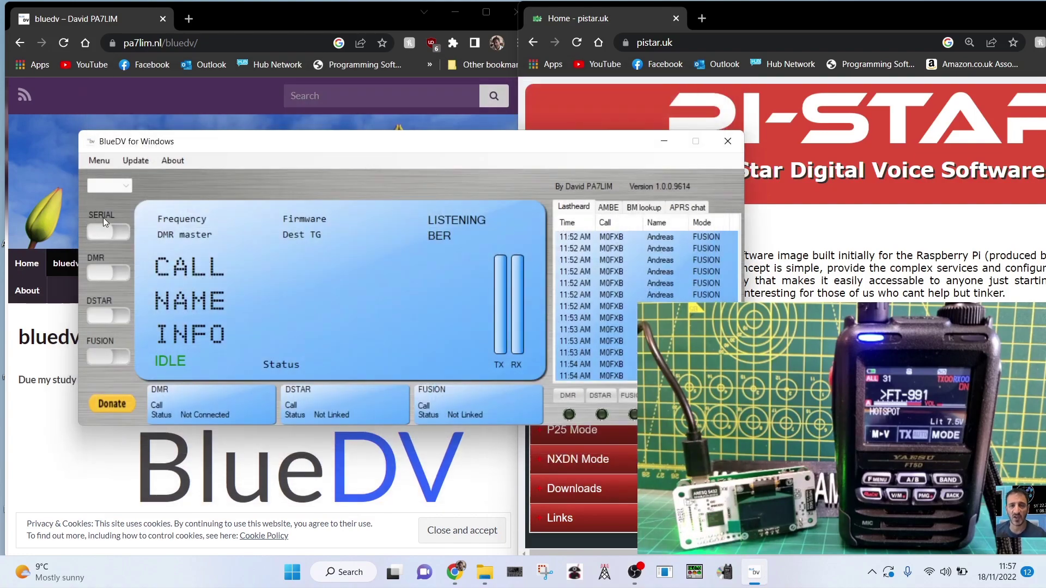
# - Switch SERIAL on to connect BlueDV to the USB MMDVM hotspot
pyautogui.click(103, 232)
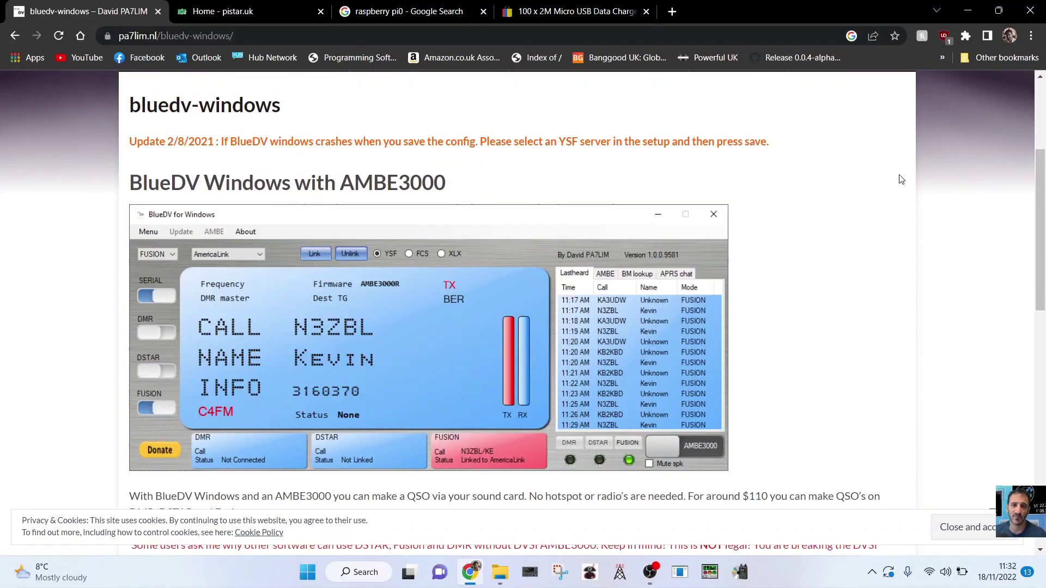
# - Review the pa7lim.nl BlueDV Windows with AMBE3000 section, then switch to the pistar.uk tab
pyautogui.scroll(-5, 882, 236)
pyautogui.scroll(4, 563, 245)
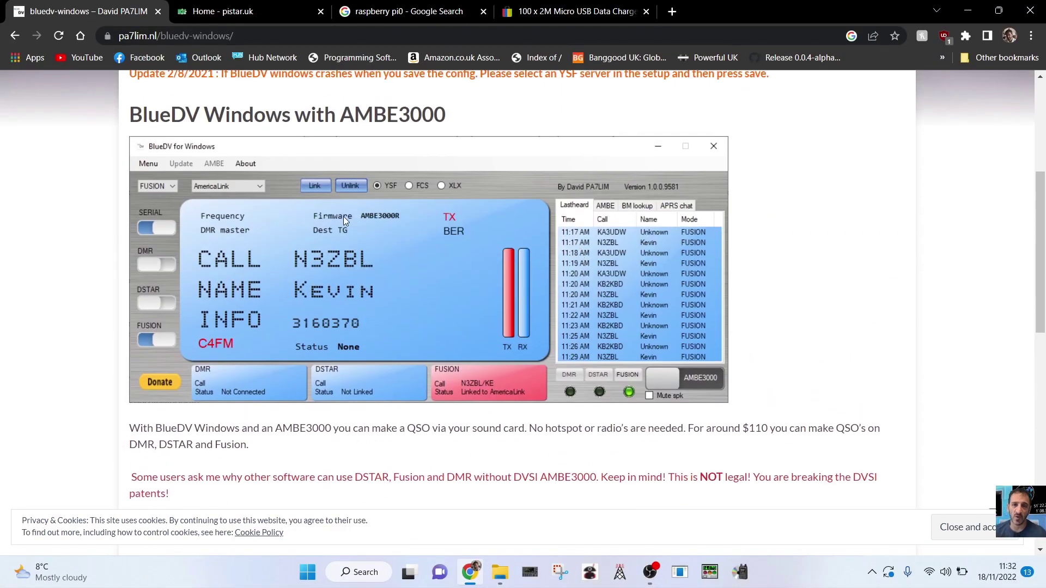
pyautogui.scroll(1, 482, 240)
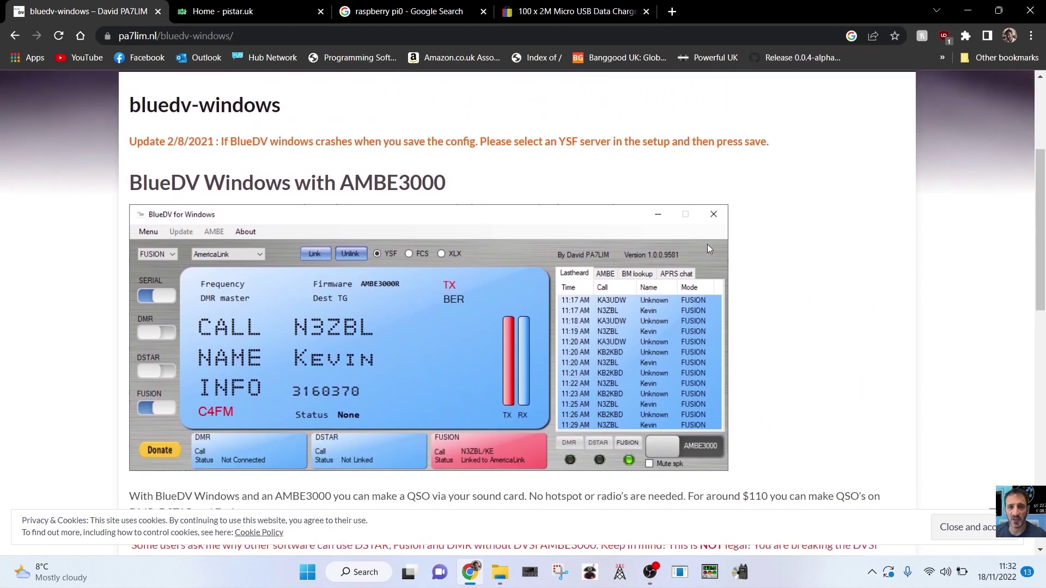
pyautogui.click(267, 16)
# - Go to Downloads > Download Pi-Star, listing images like Pi-Star_RPi_V4.1.5_30-Oct-2021.zip
pyautogui.scroll(-3, 569, 254)
pyautogui.scroll(3, 238, 333)
pyautogui.scroll(-1, 269, 368)
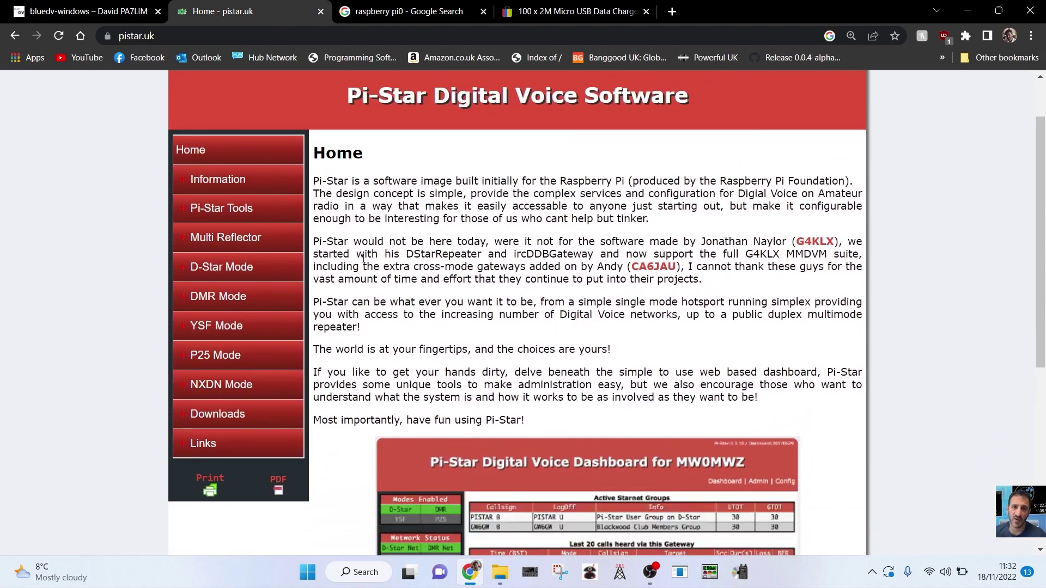
pyautogui.click(244, 414)
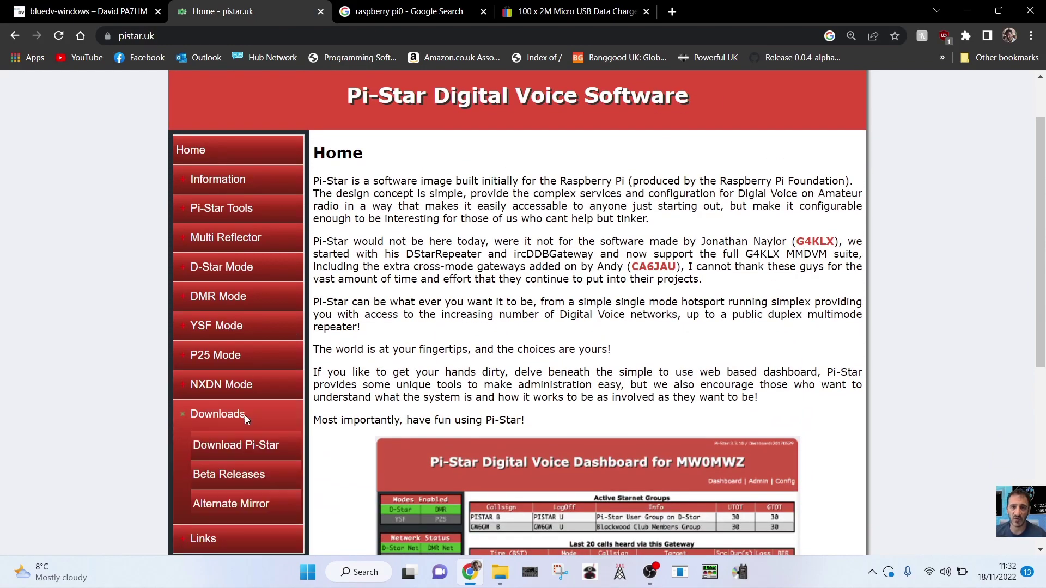
pyautogui.click(243, 453)
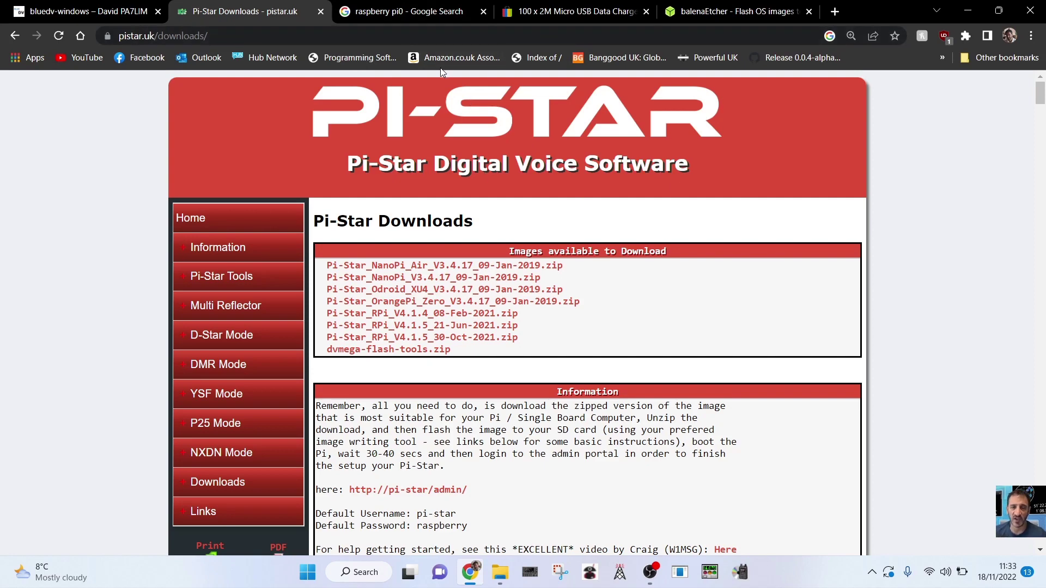
# - Bring the balena.io/etcher page to the front, scroll it, and reload it
pyautogui.click(746, 14)
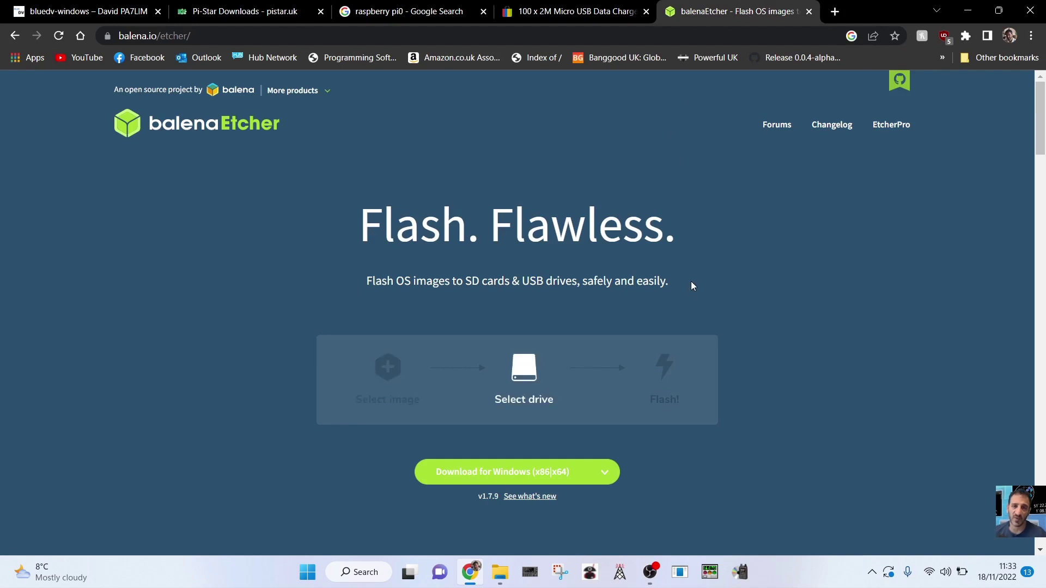
pyautogui.scroll(-3, 659, 285)
pyautogui.scroll(3, 659, 284)
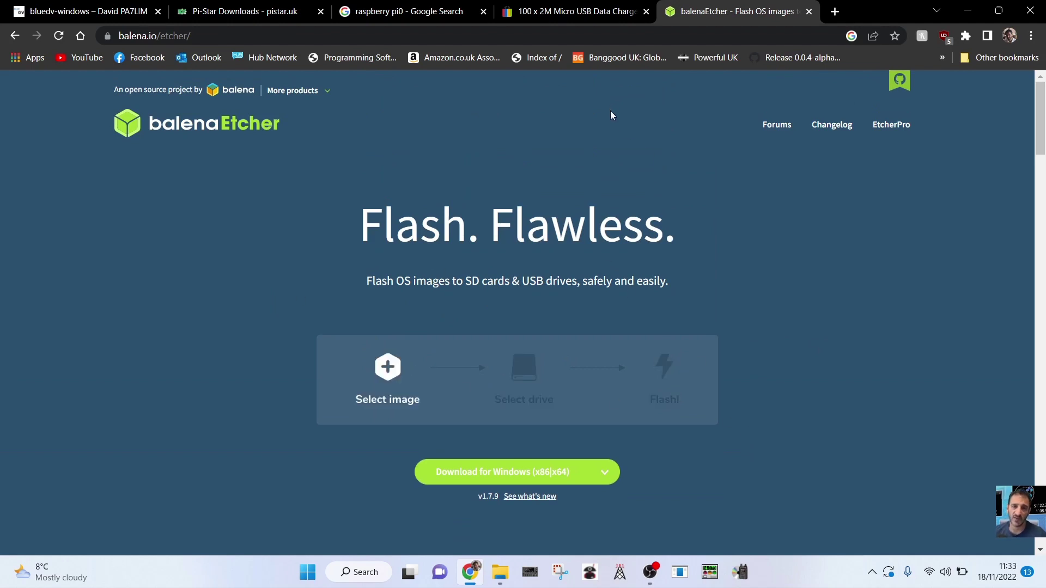
pyautogui.press('F5')
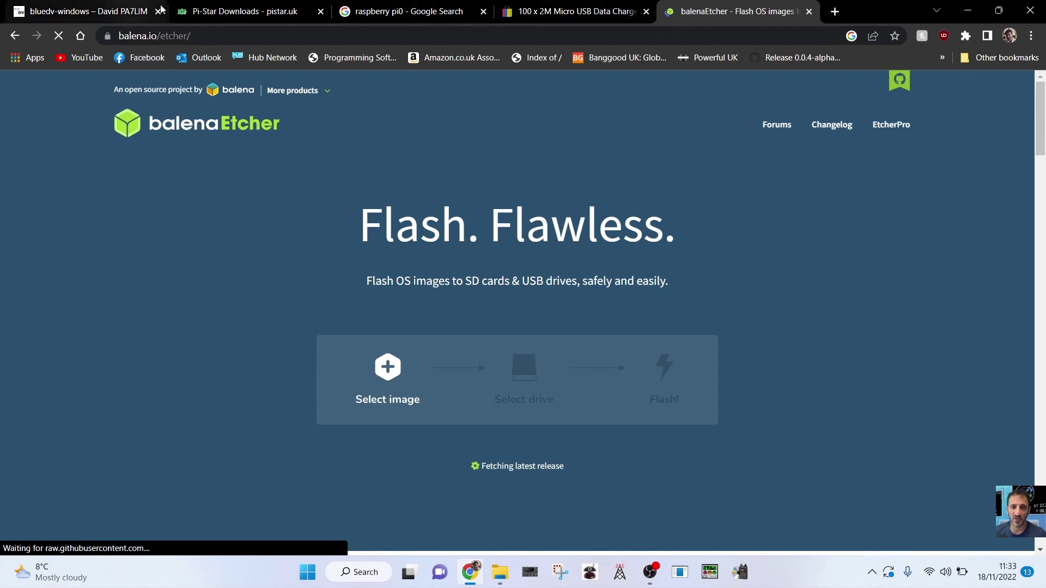
# - Submit the Pi-Star WiFi Builder with country GB to download wpa_supplicant.conf
pyautogui.click(221, 15)
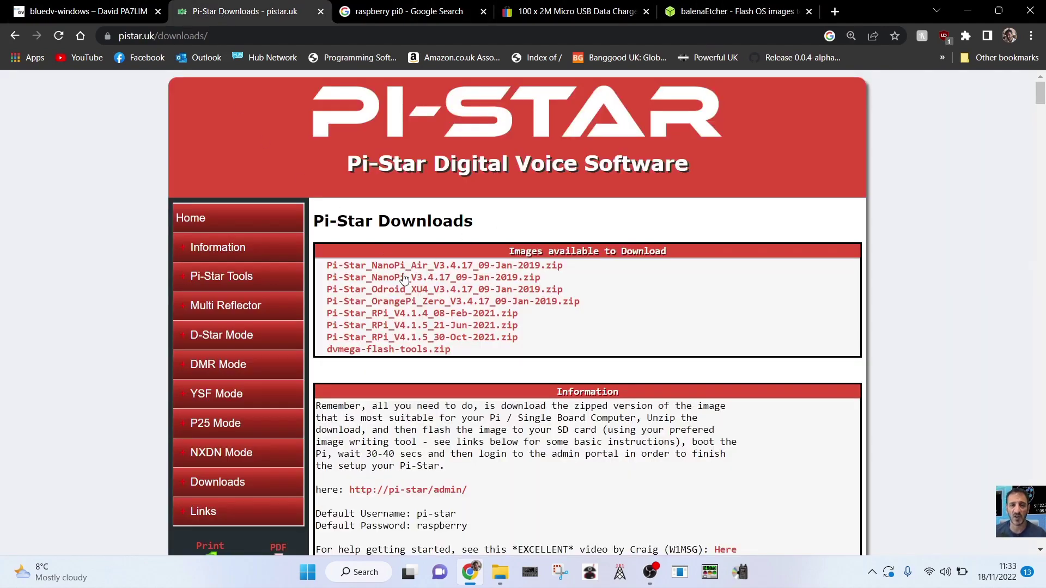
pyautogui.moveTo(221, 280)
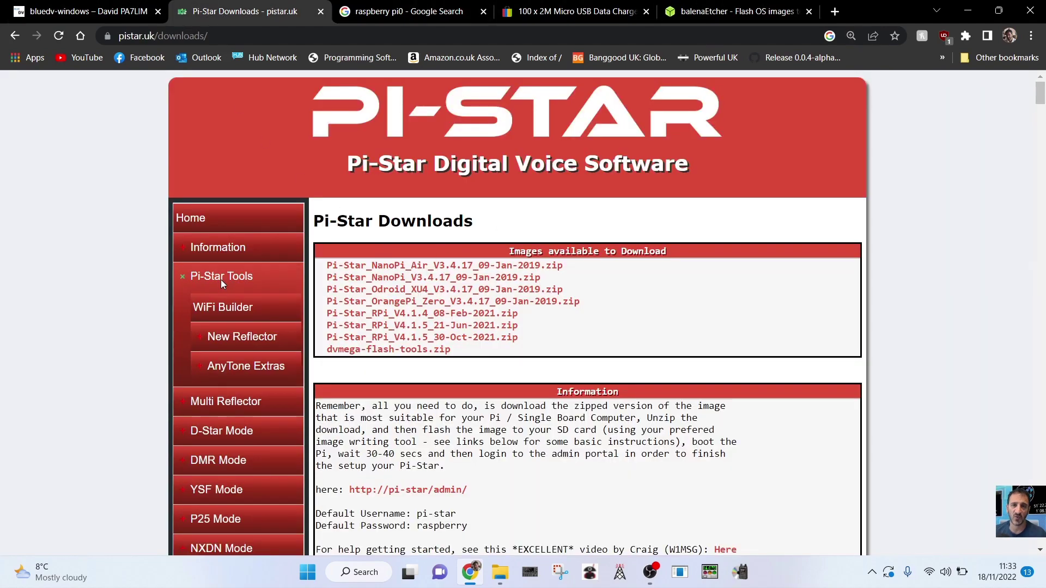
pyautogui.click(224, 307)
pyautogui.click(561, 436)
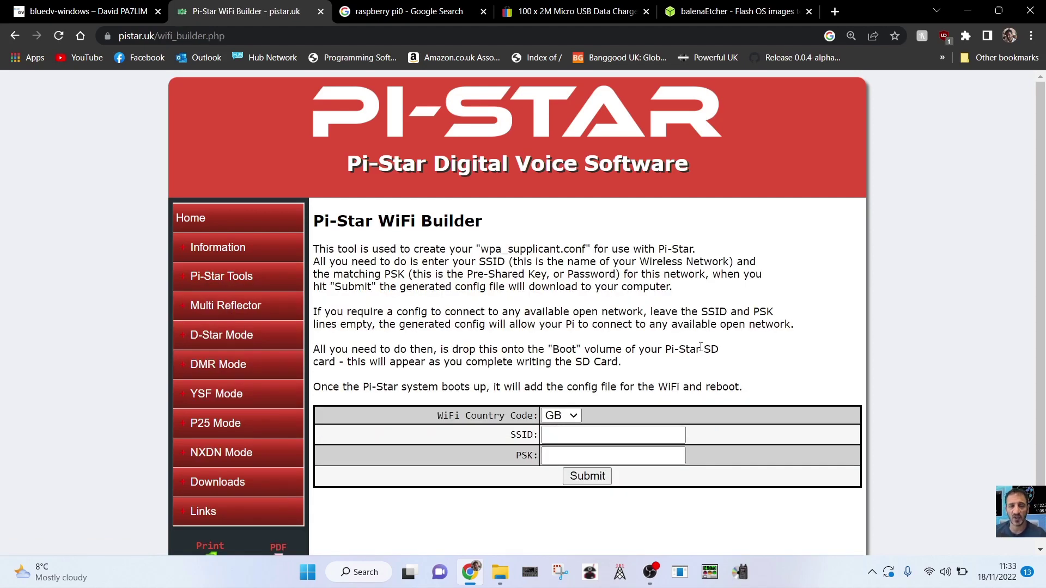
pyautogui.click(587, 476)
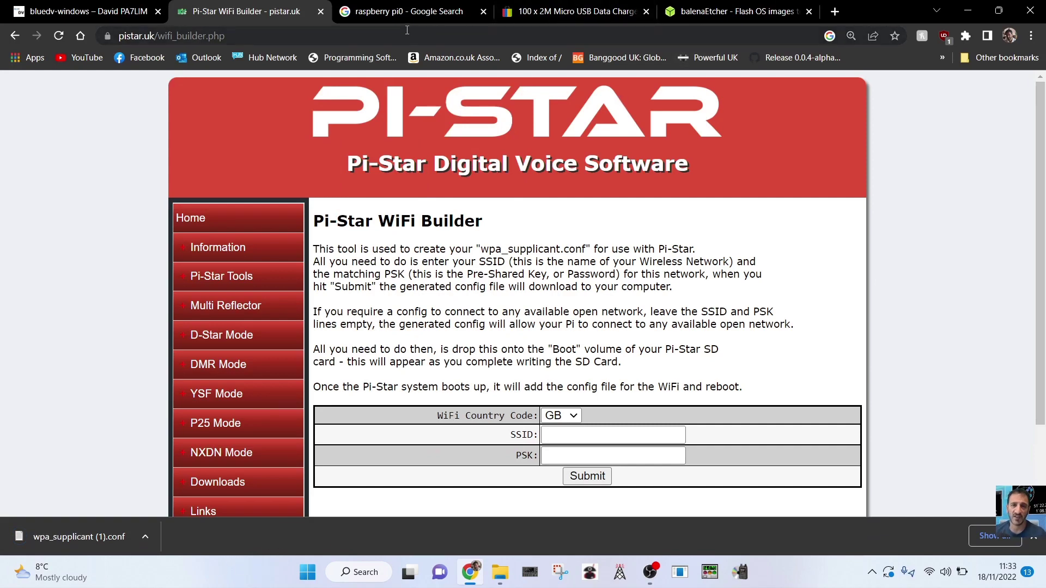
# - View the Google raspberry pi0 image results, then go back to the bluedv-windows tab
pyautogui.click(401, 12)
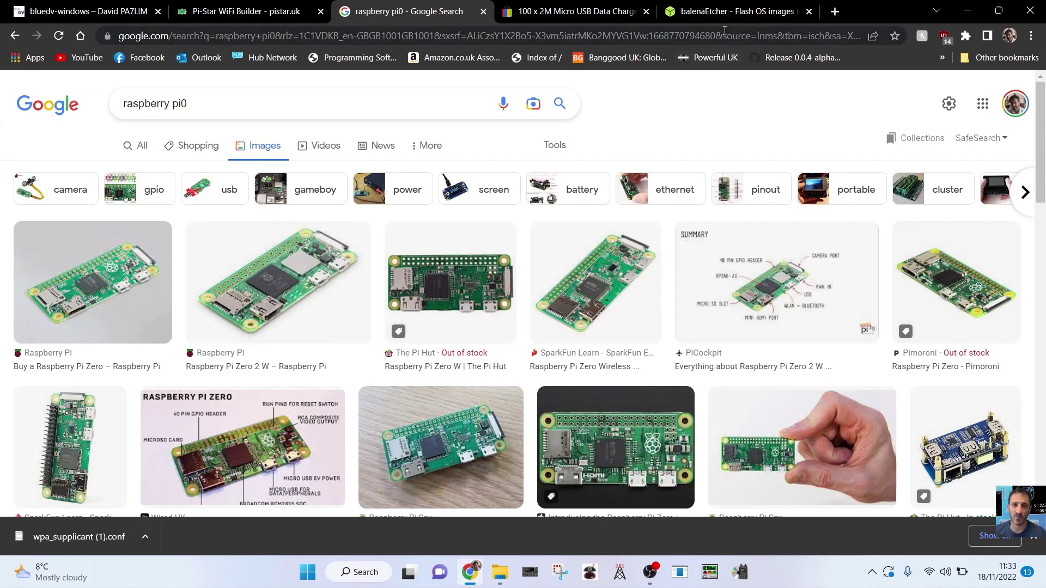
pyautogui.click(105, 15)
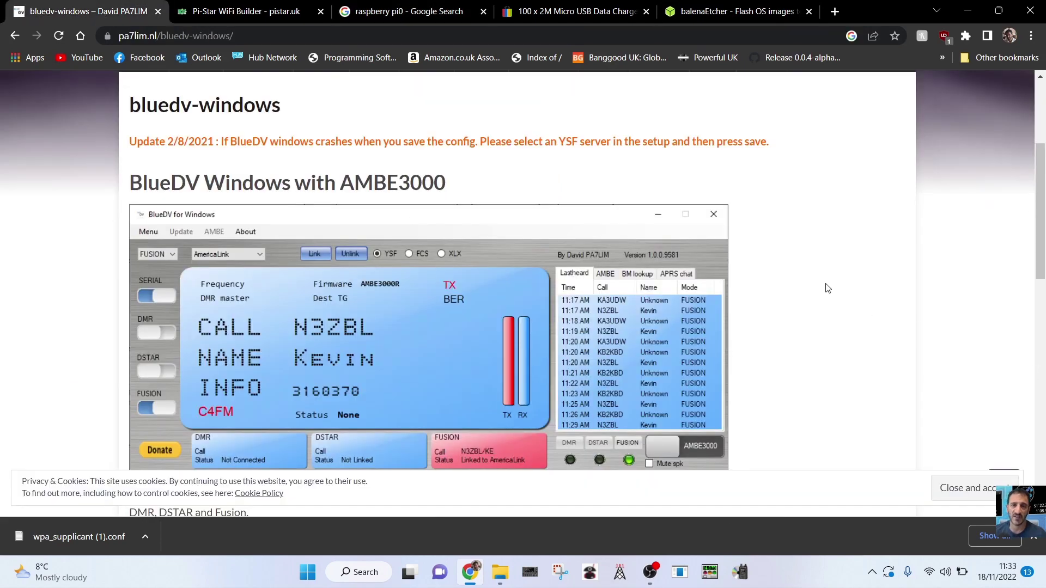